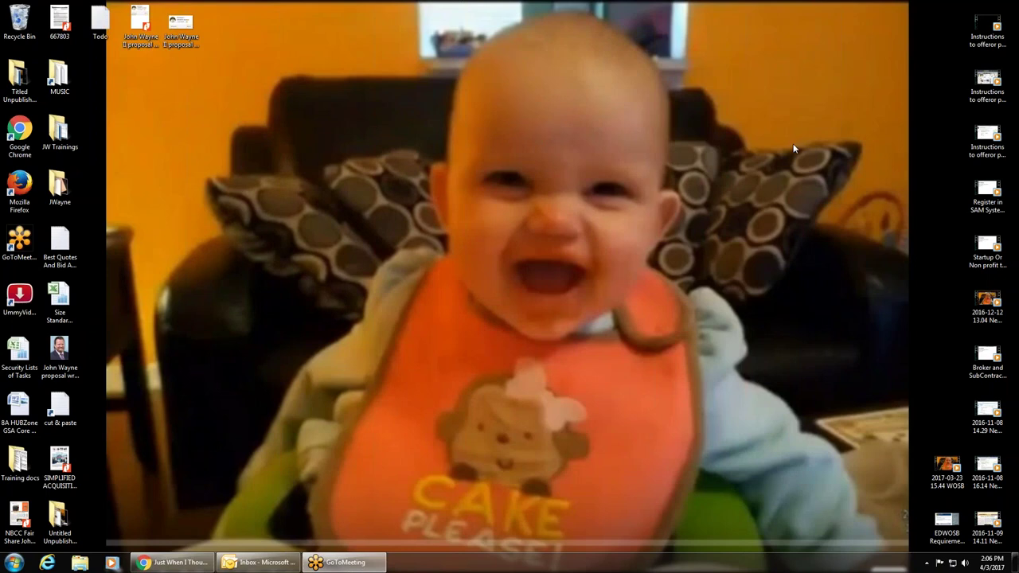
Step: Submit a password on the blog post's Disqus sign-up form, which reports the e-mail is already in use
right_click(275, 184)
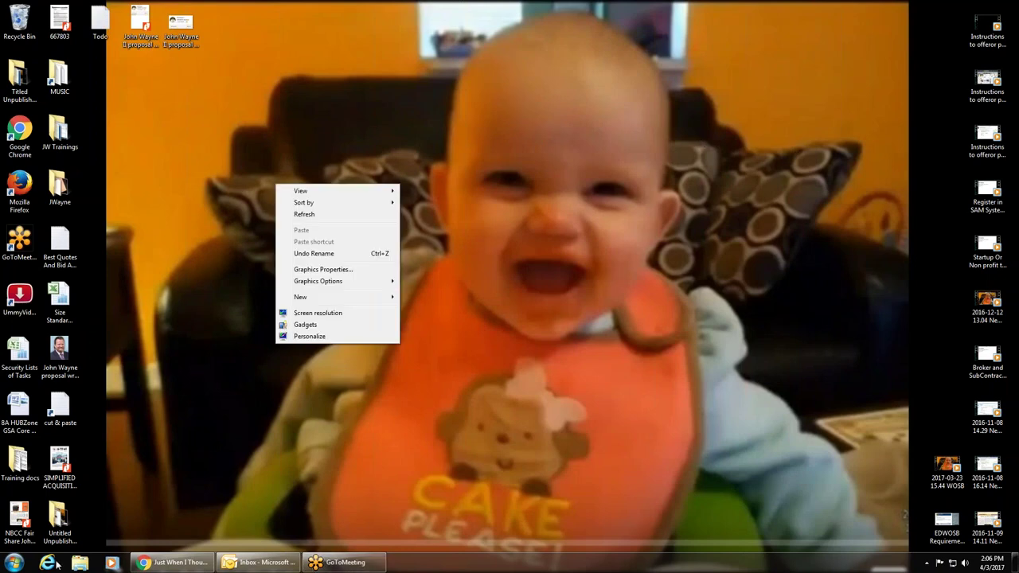
left_click(170, 565)
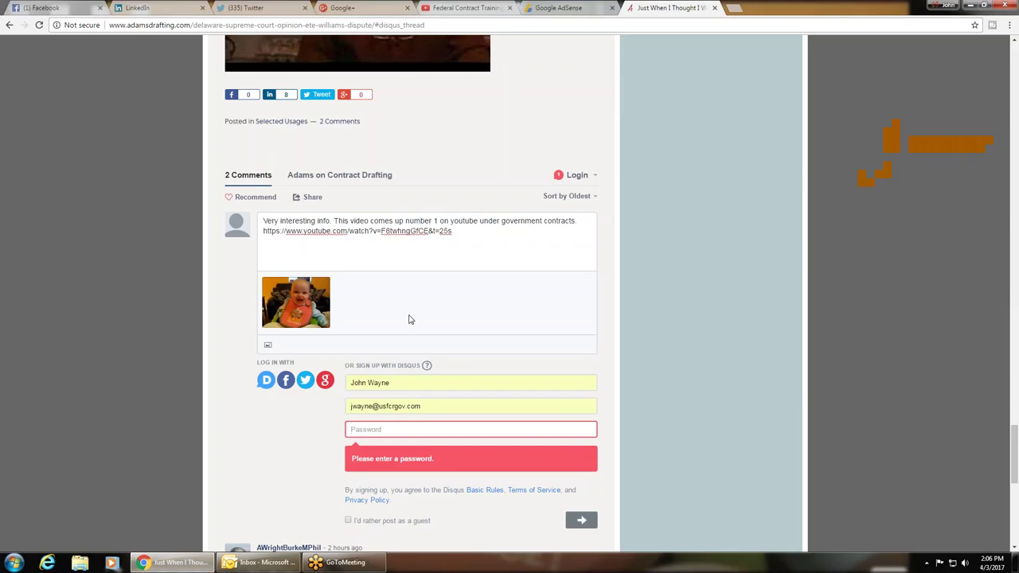
scroll(215, 332, "down", 3)
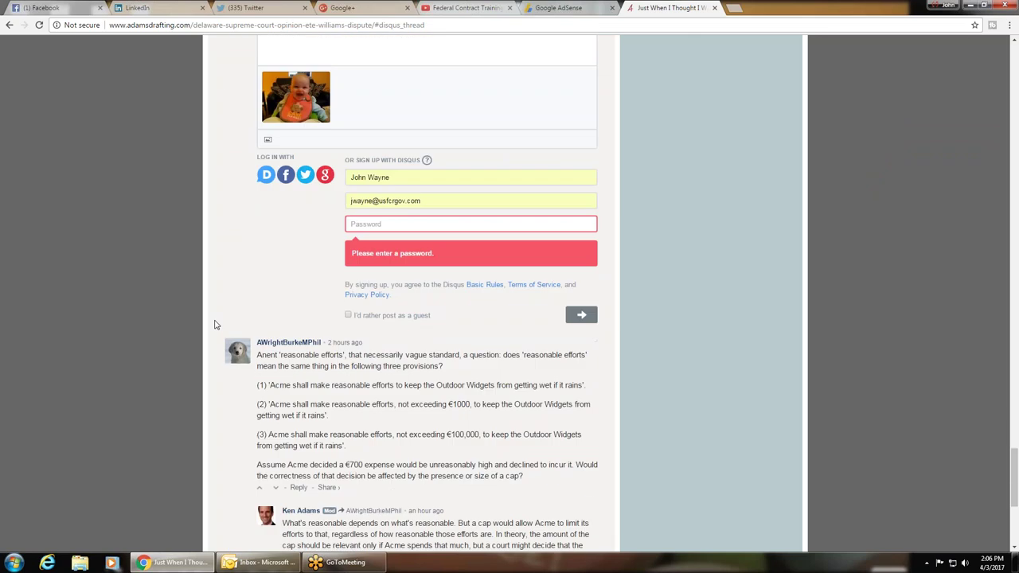
left_click(387, 217)
type("p")
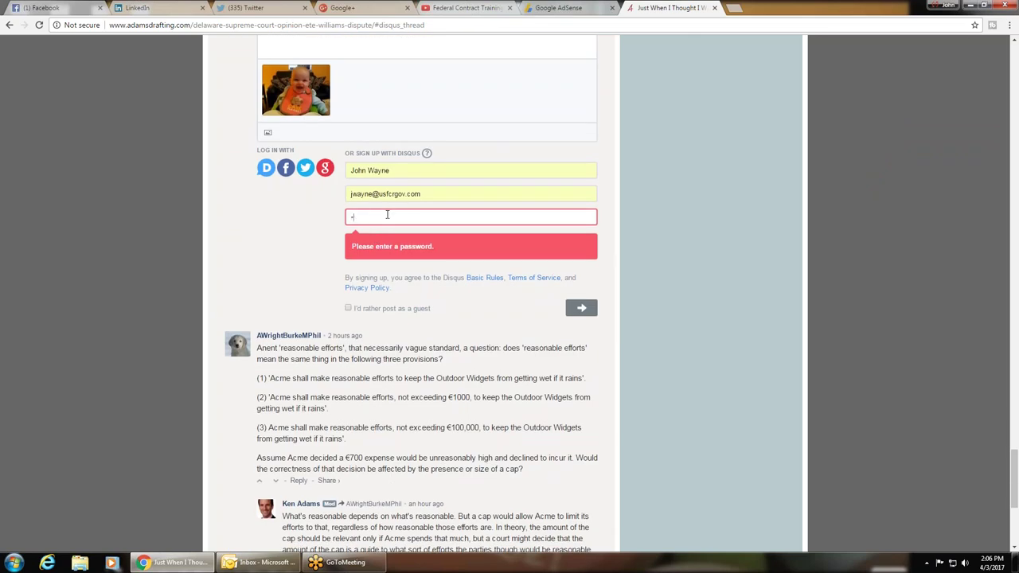
type("assword1")
key("Return")
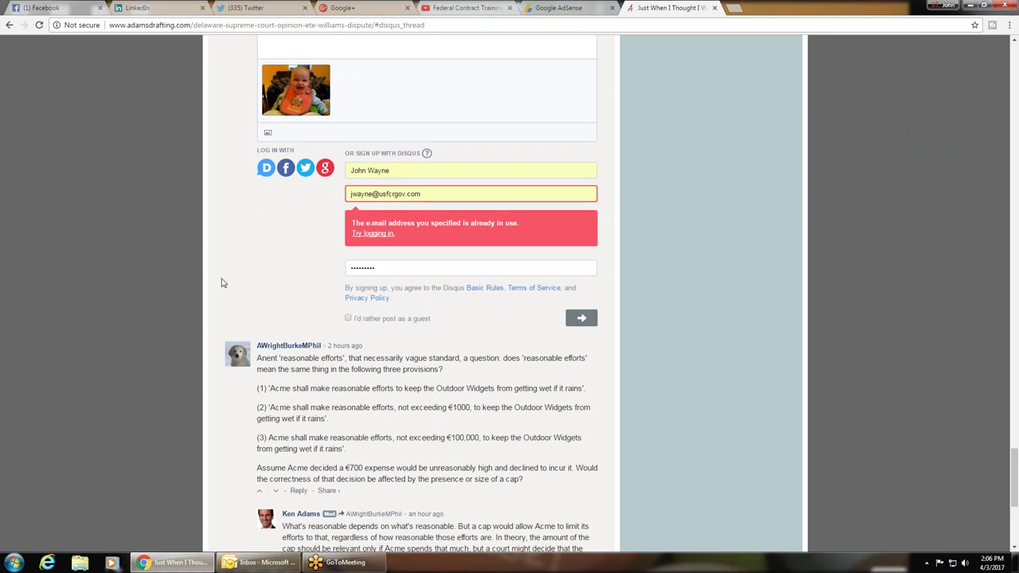
scroll(199, 260, "up", 10)
scroll(195, 254, "up", 20)
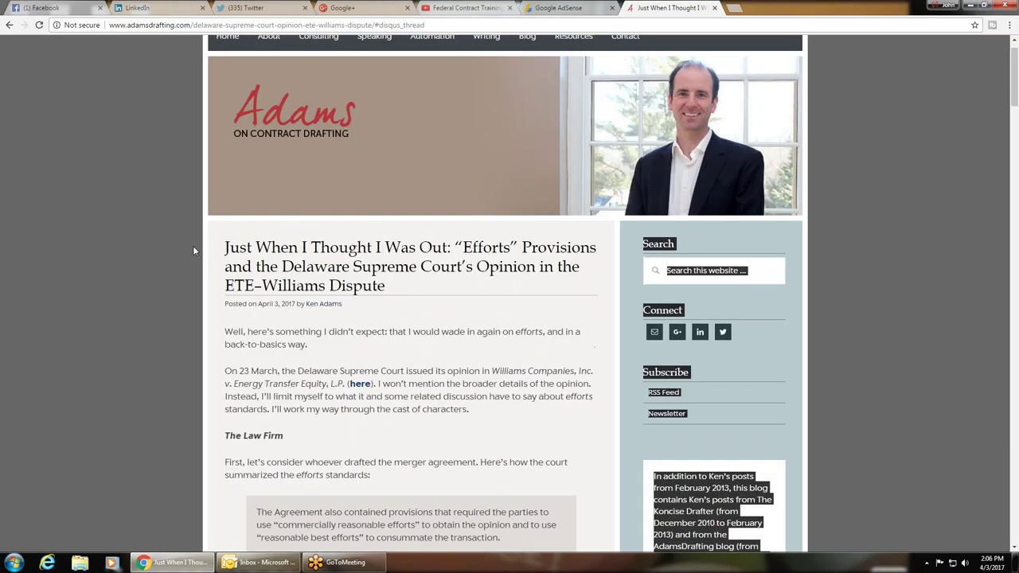
Step: Go back to the 'contracts blogs' Google results and open the Contracts Guy | Law | Blog result
left_click(9, 24)
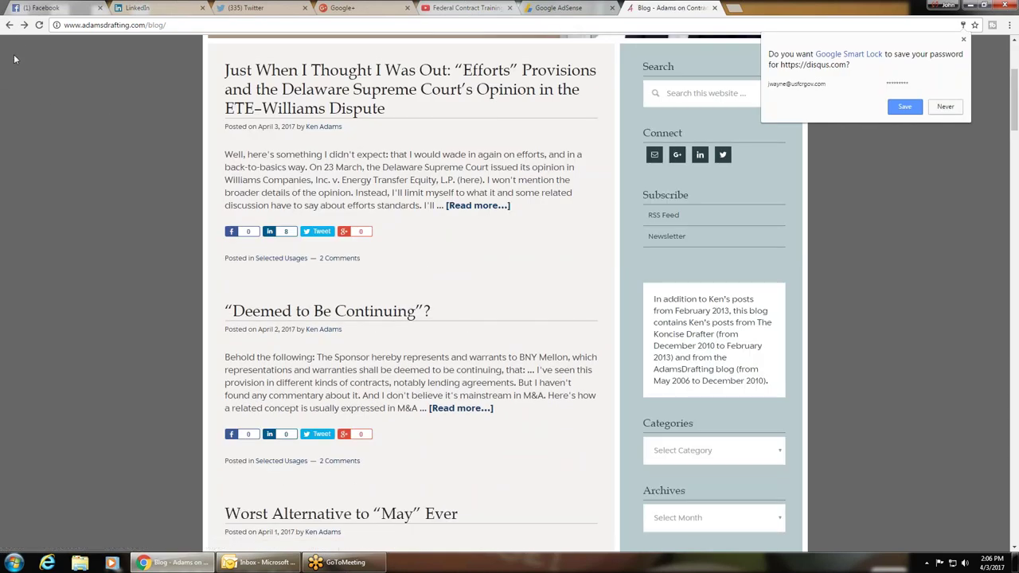
left_click(8, 25)
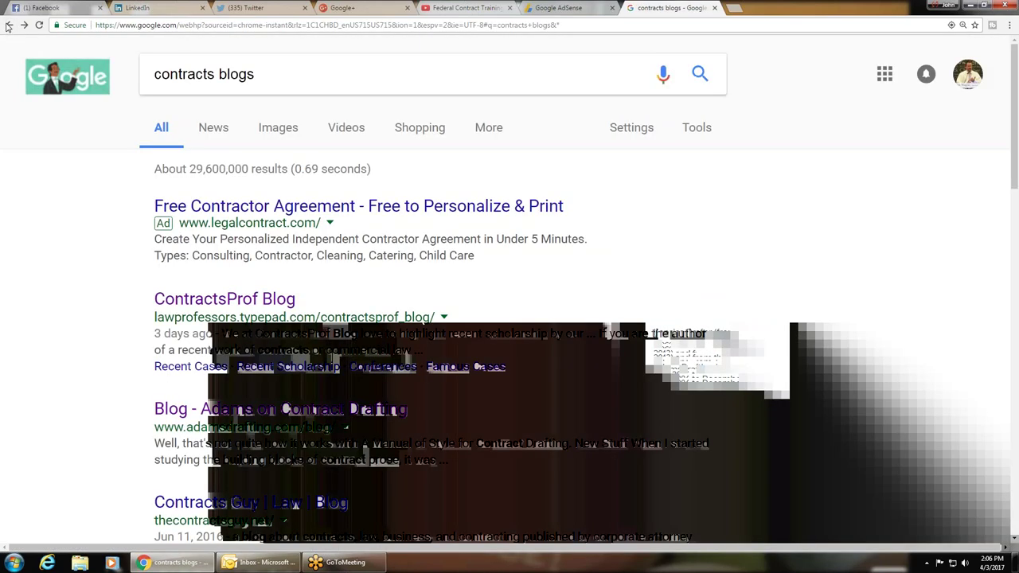
scroll(91, 278, "down", 3)
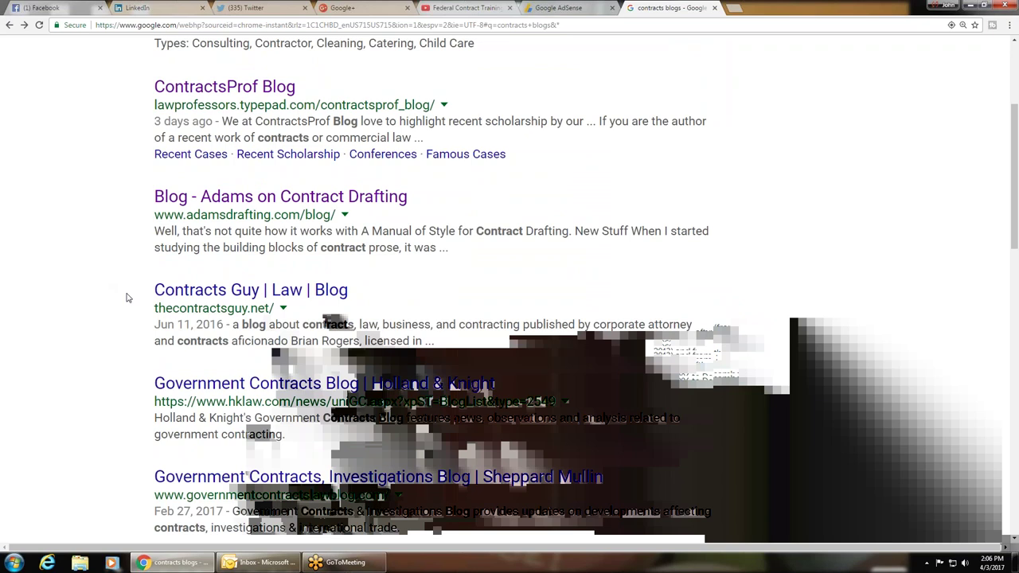
left_click(247, 295)
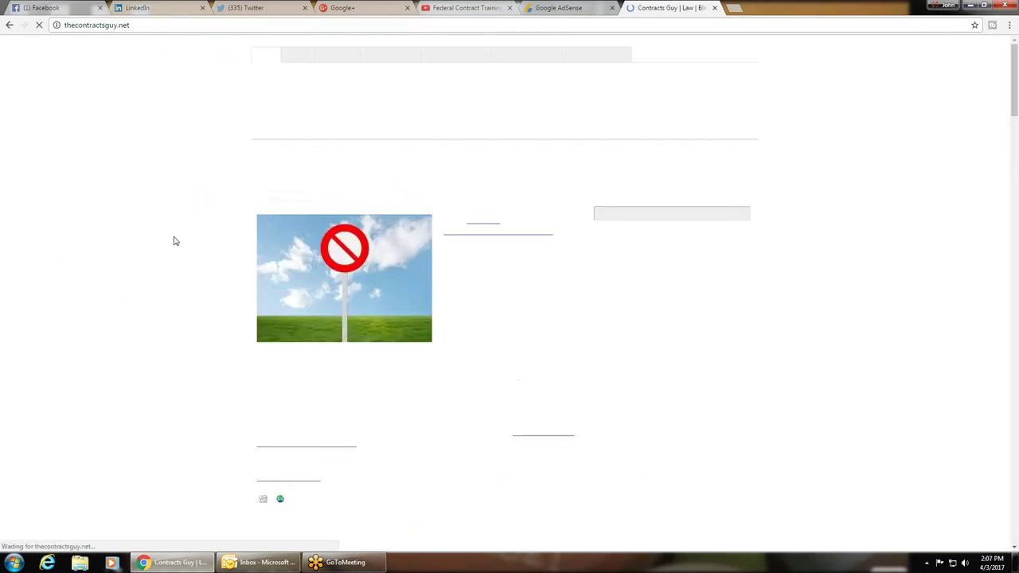
Step: Open the full 'Whelan Security Co. v. Kennebrew Update' post and scroll to its Leave a Comment form
scroll(186, 233, "down", 3)
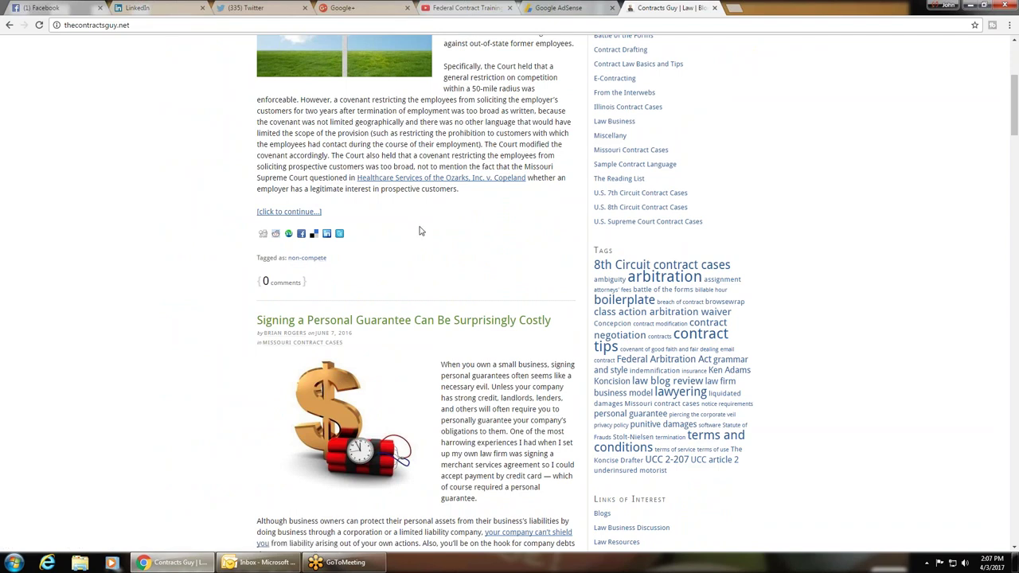
scroll(506, 268, "up", 3)
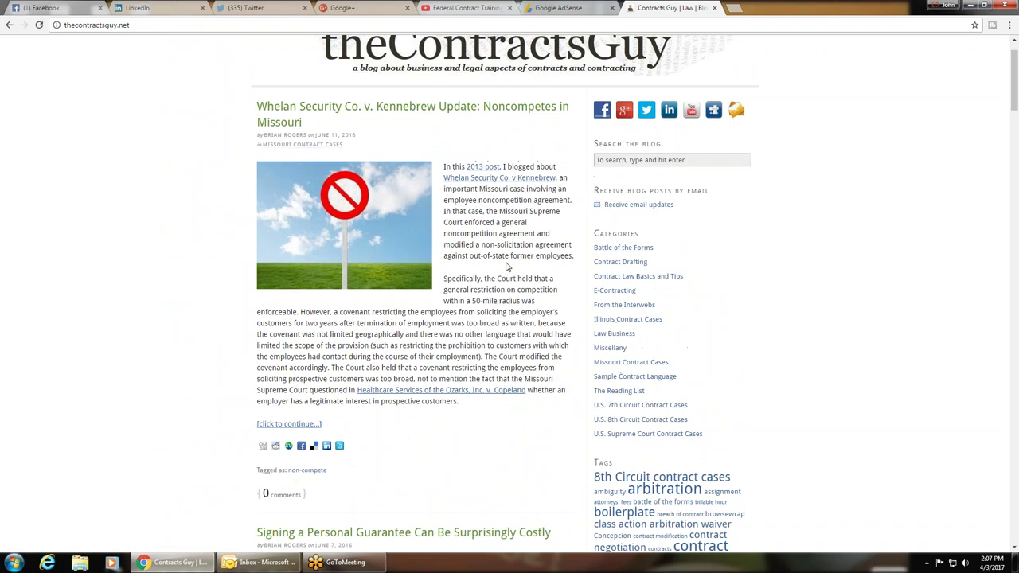
scroll(307, 408, "down", 1)
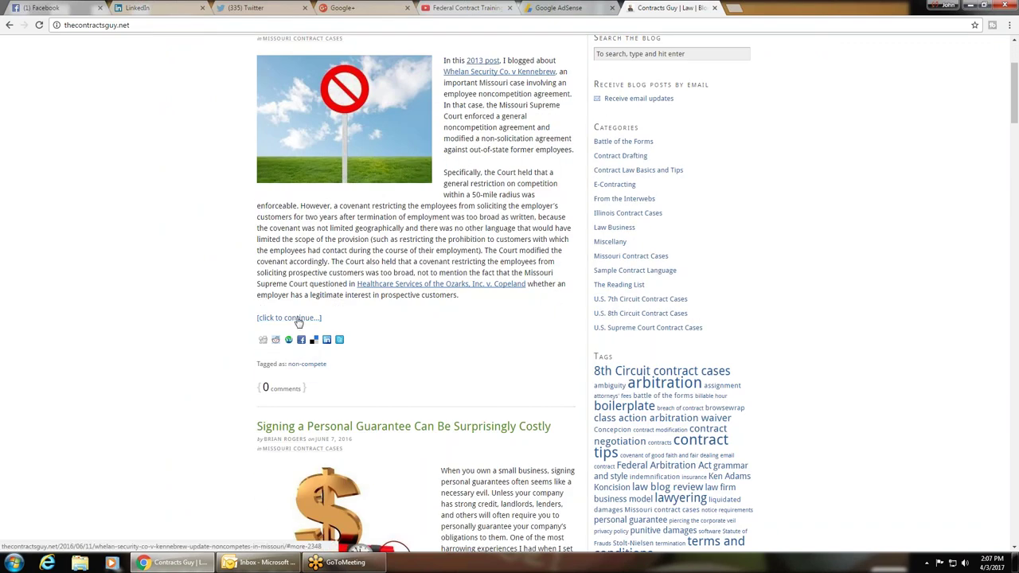
left_click(299, 319)
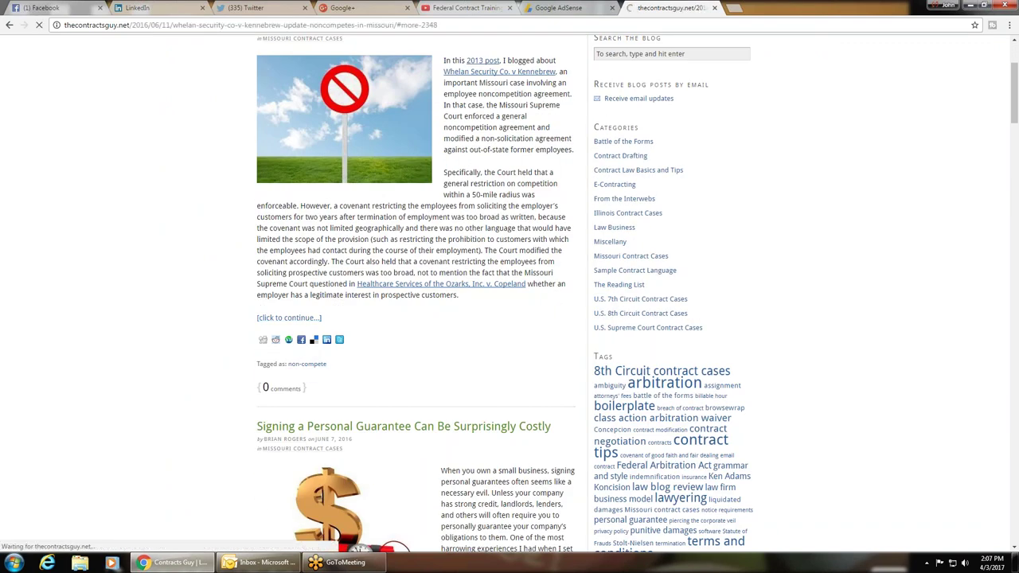
scroll(161, 312, "down", 2)
Step: Fill in the commenter's name and e-mail, and paste the comment containing the YouTube link
left_click(279, 273)
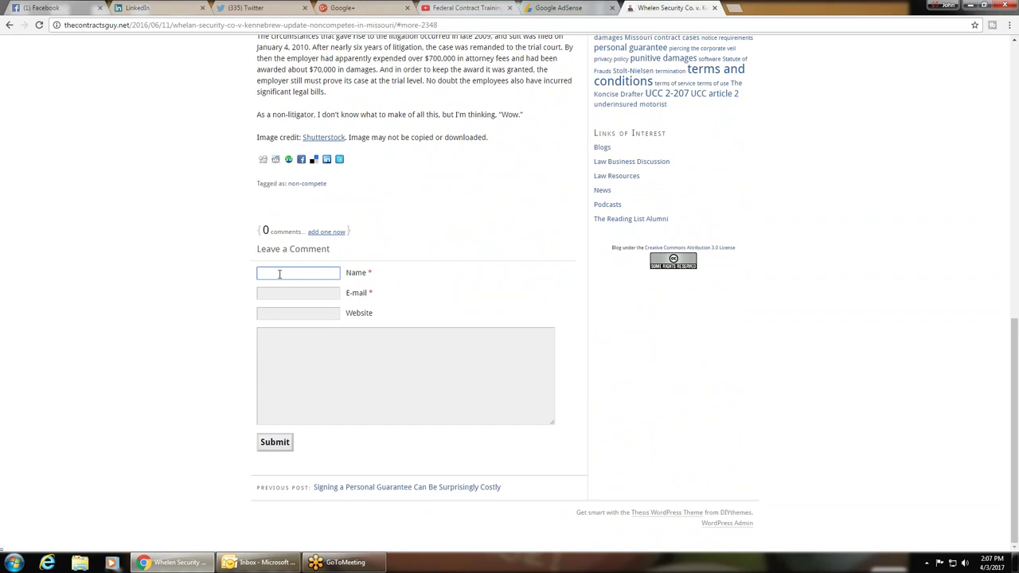
type("John Wayne")
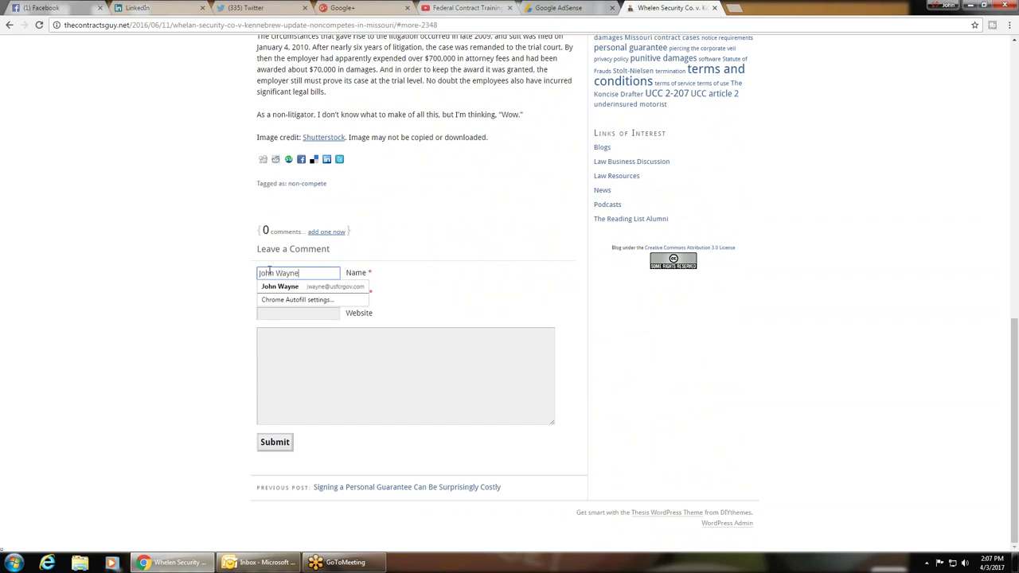
left_click(202, 277)
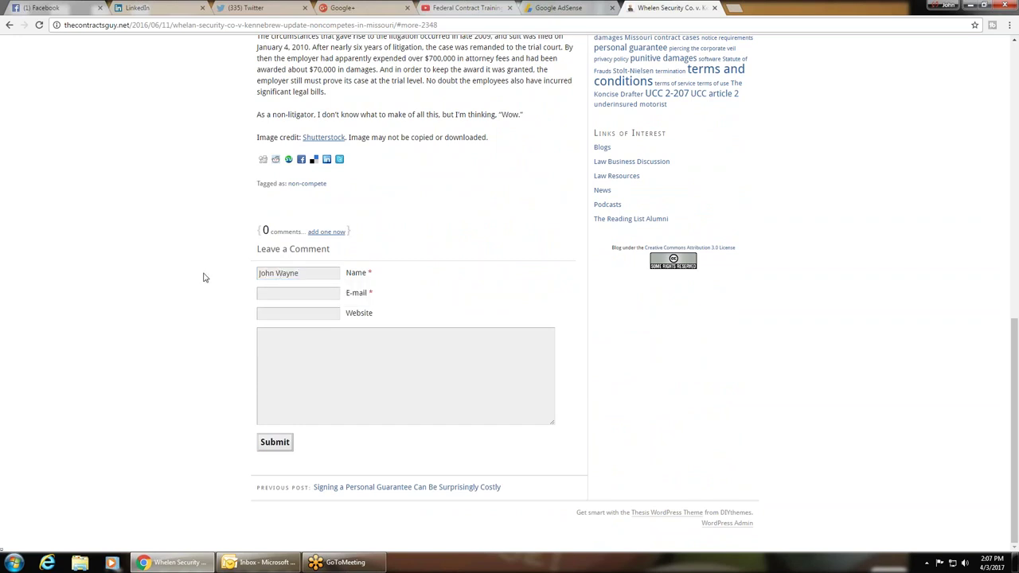
left_click(306, 294)
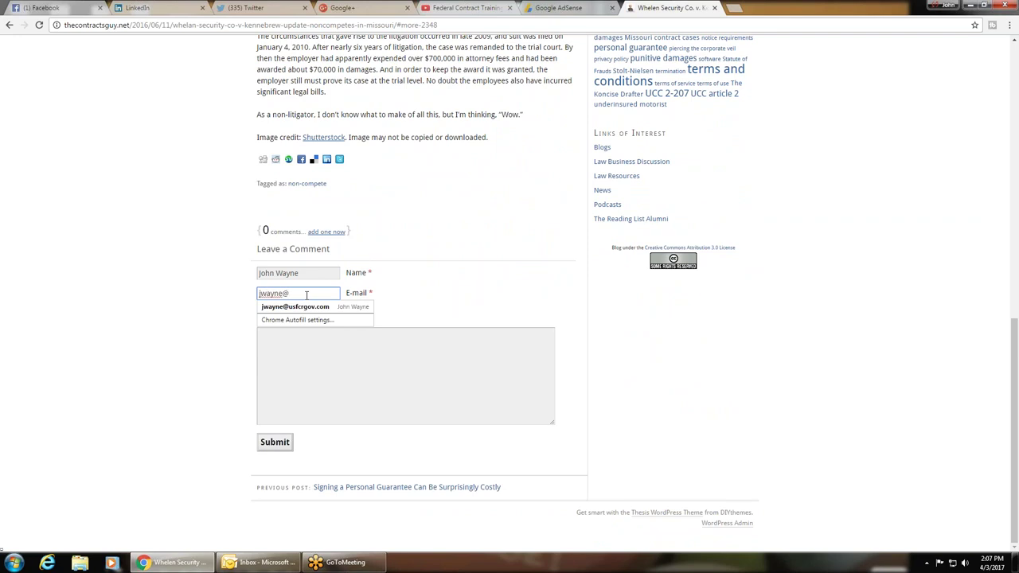
left_click(314, 307)
left_click(316, 334)
right_click(316, 334)
left_click(340, 397)
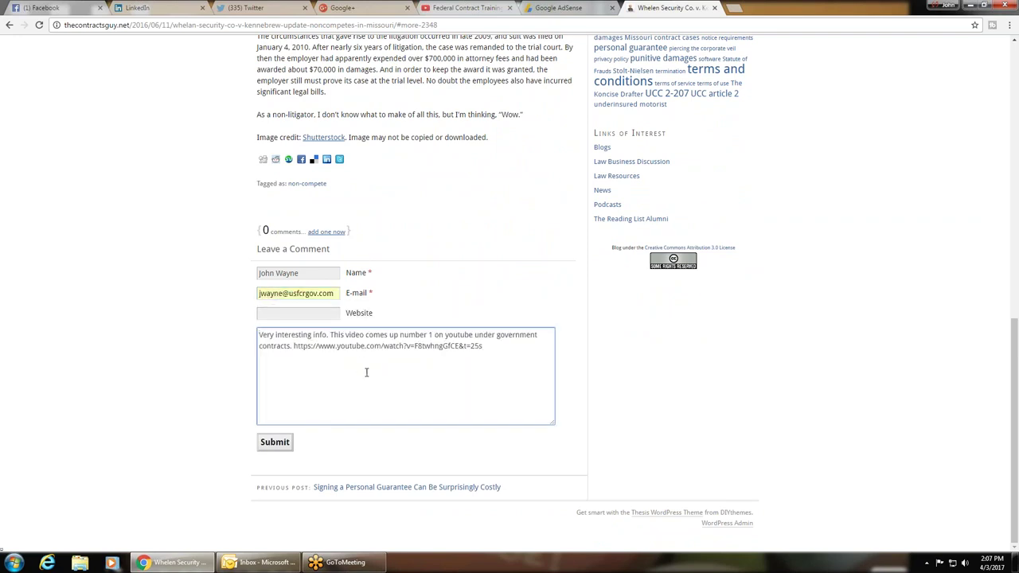
Step: Copy the YouTube link into the Website field and submit, which WordPress rejects as spam
left_click_drag(488, 348, 295, 355)
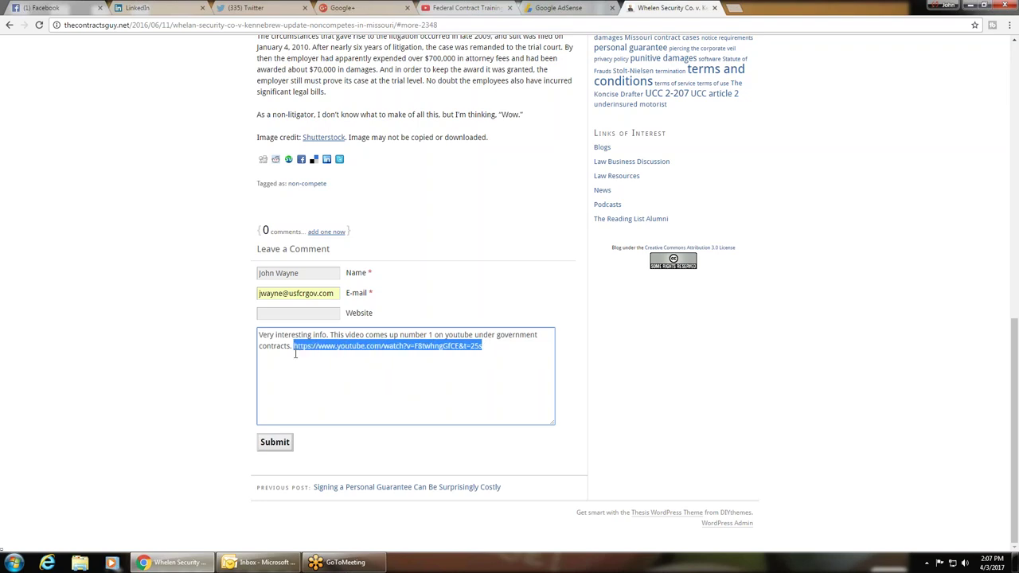
right_click(345, 351)
left_click(371, 373)
left_click(310, 315)
right_click(310, 315)
left_click(338, 379)
left_click(275, 442)
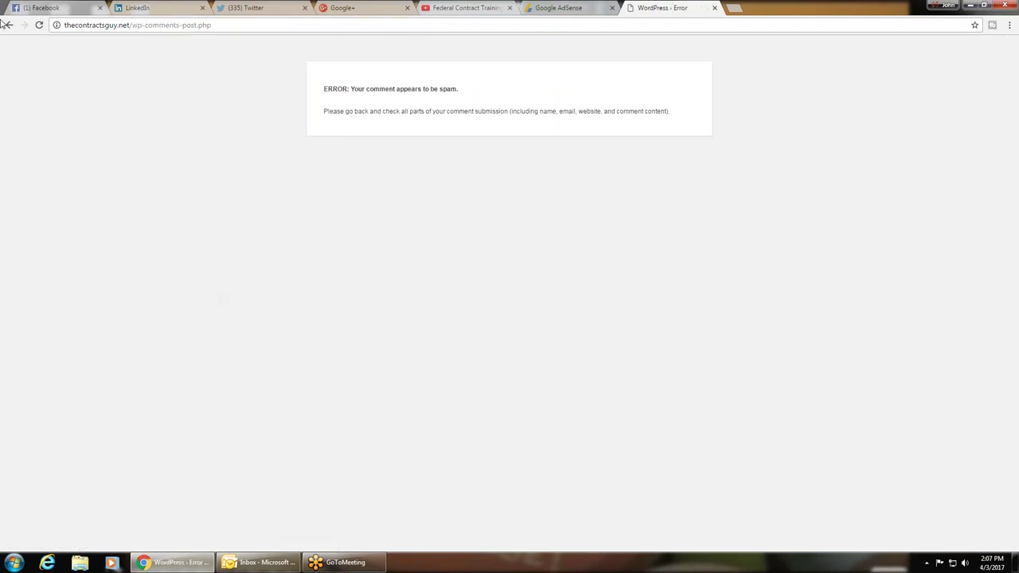
left_click(10, 25)
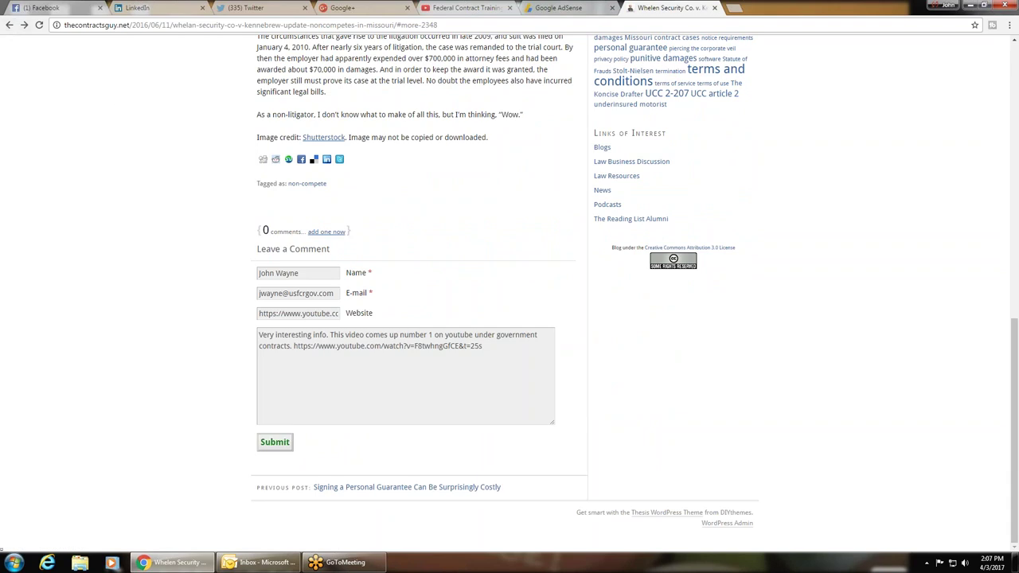
Step: Clear the Website field, resubmit the comment for moderation, and return to thecontractsguy.net home page
triple_click(321, 314)
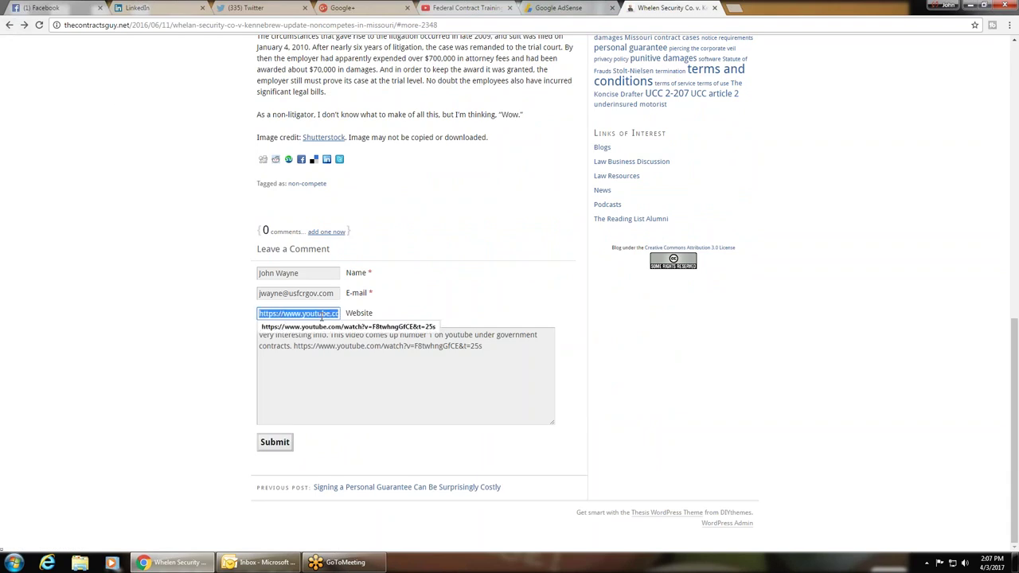
key("Delete")
left_click(282, 438)
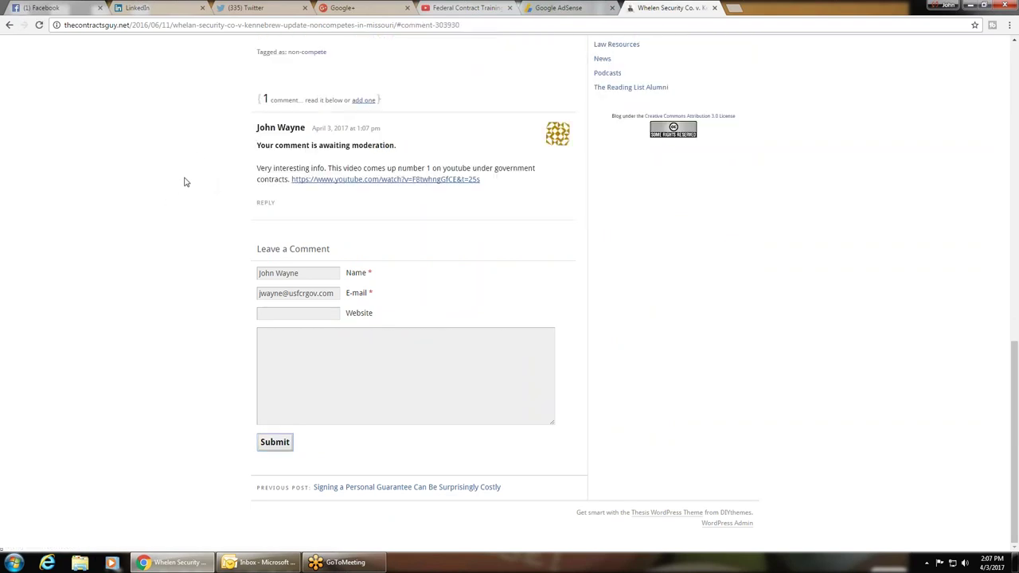
left_click(9, 25)
left_click(9, 25)
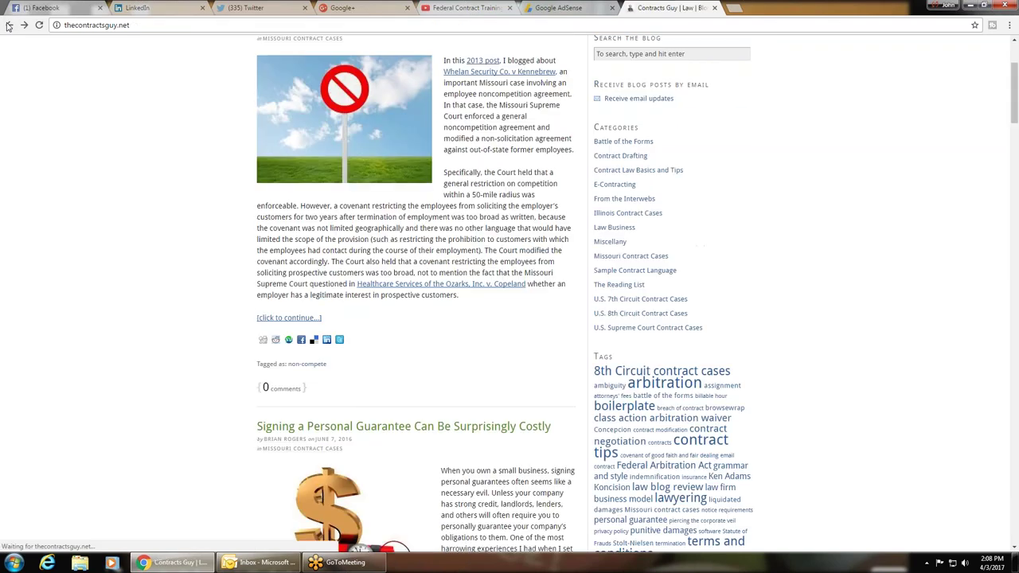
Step: Open the Sheppard Mullin Government Contracts & Investigations Blog from the Google results, then minimize Chrome
left_click(9, 26)
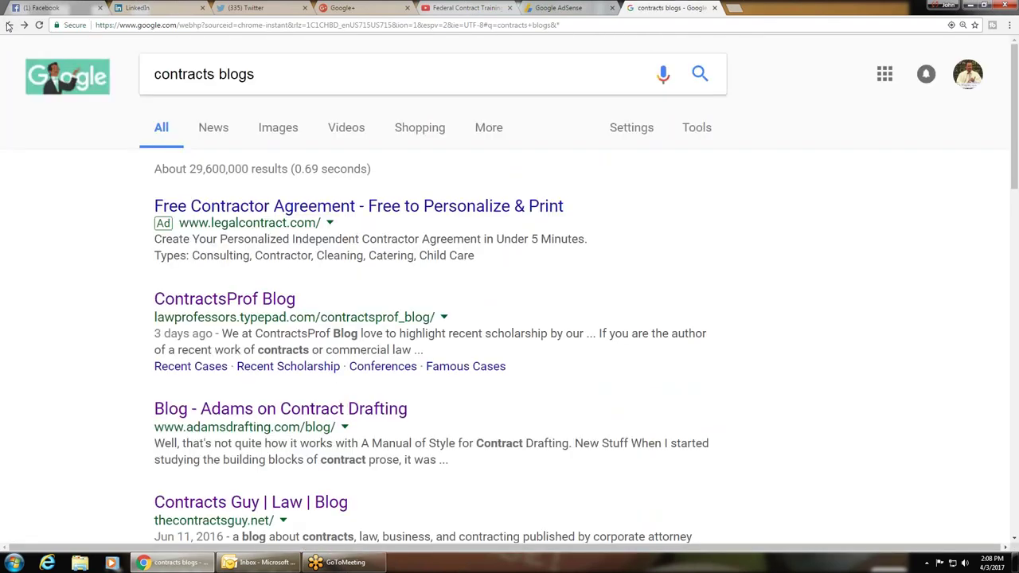
scroll(62, 390, "down", 3)
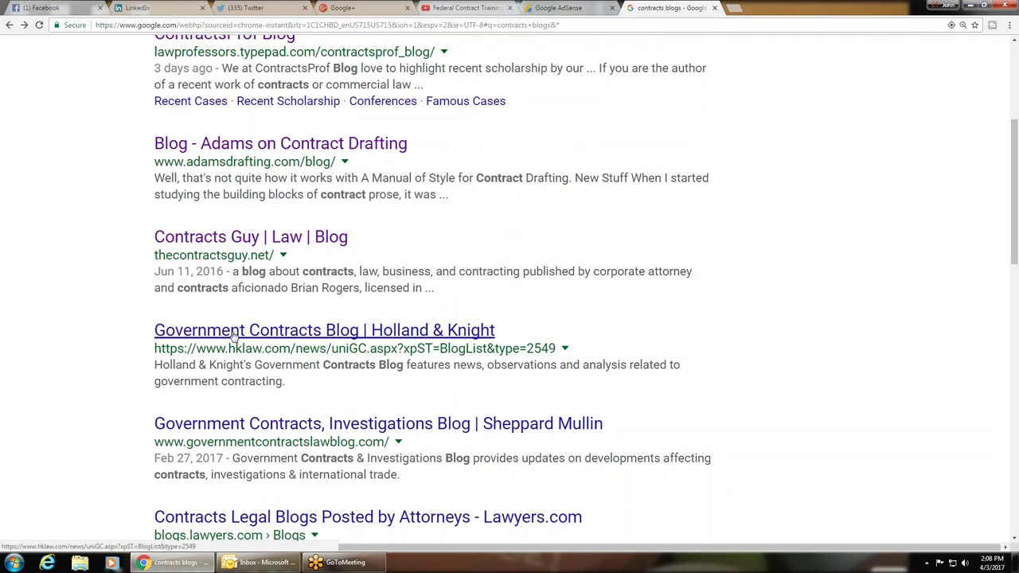
scroll(104, 340, "down", 3)
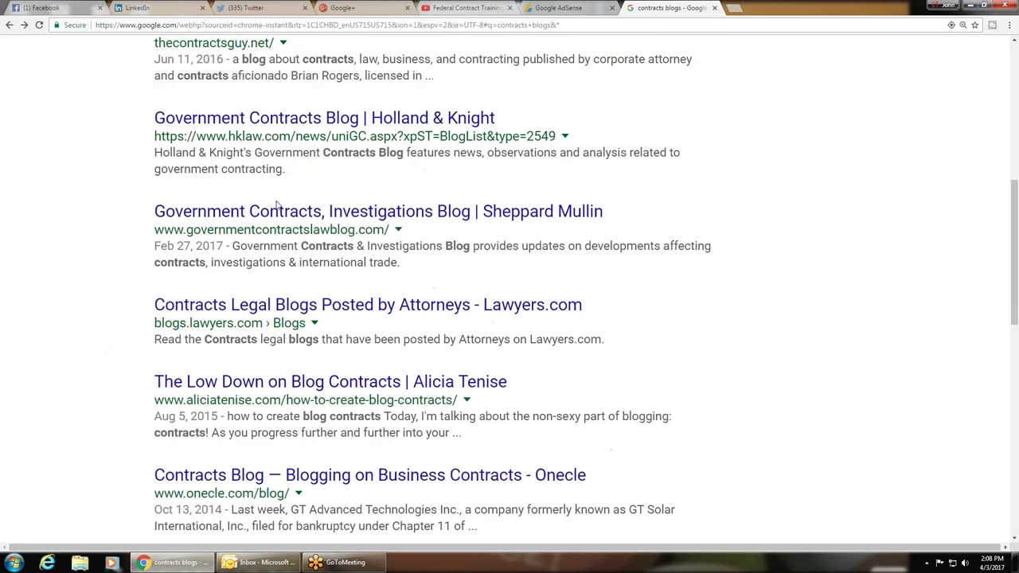
left_click(223, 212)
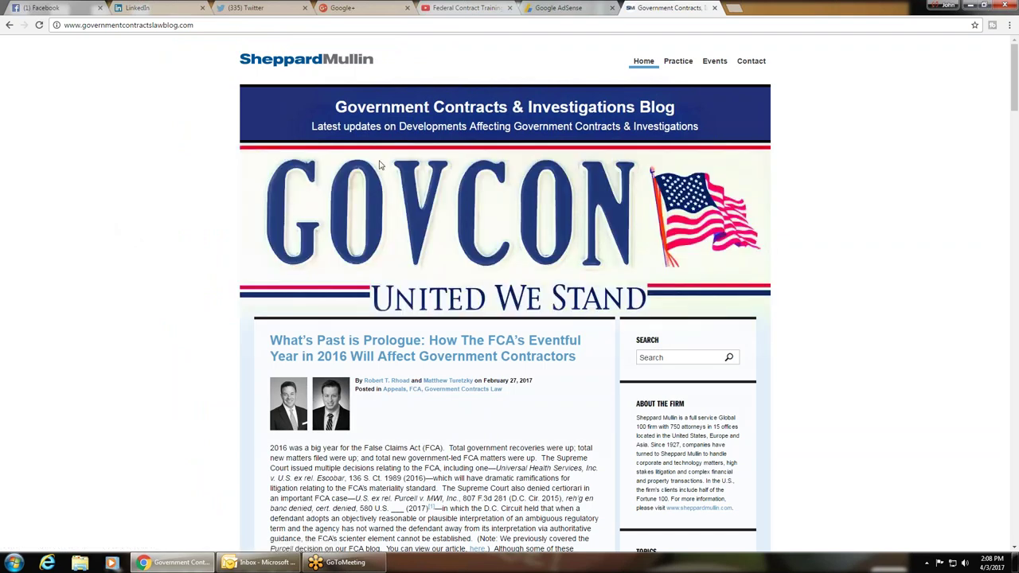
left_click(971, 6)
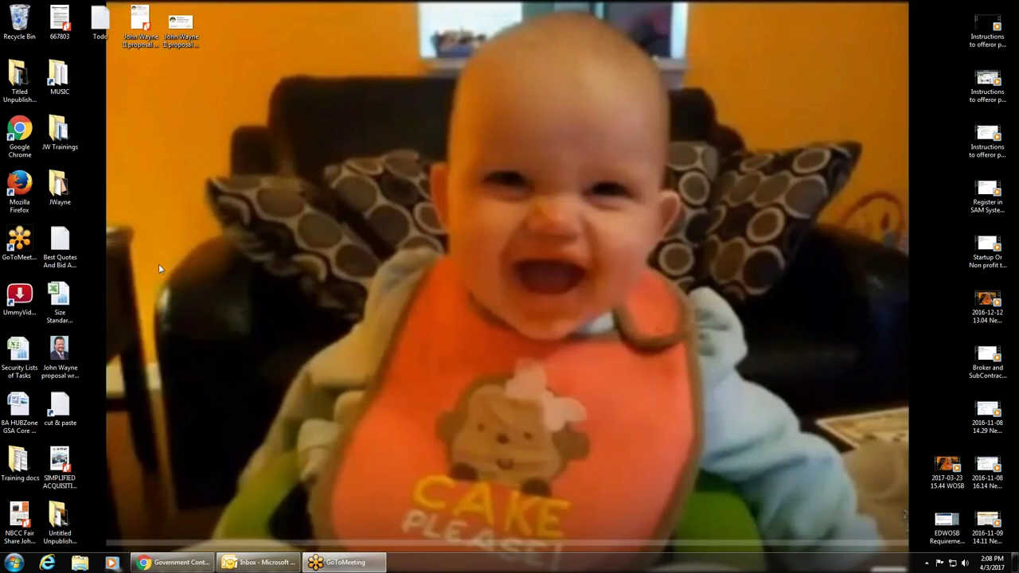
Step: Start a new Outlook message, move its window up-left, and show the Signature dropdown list
left_click(259, 562)
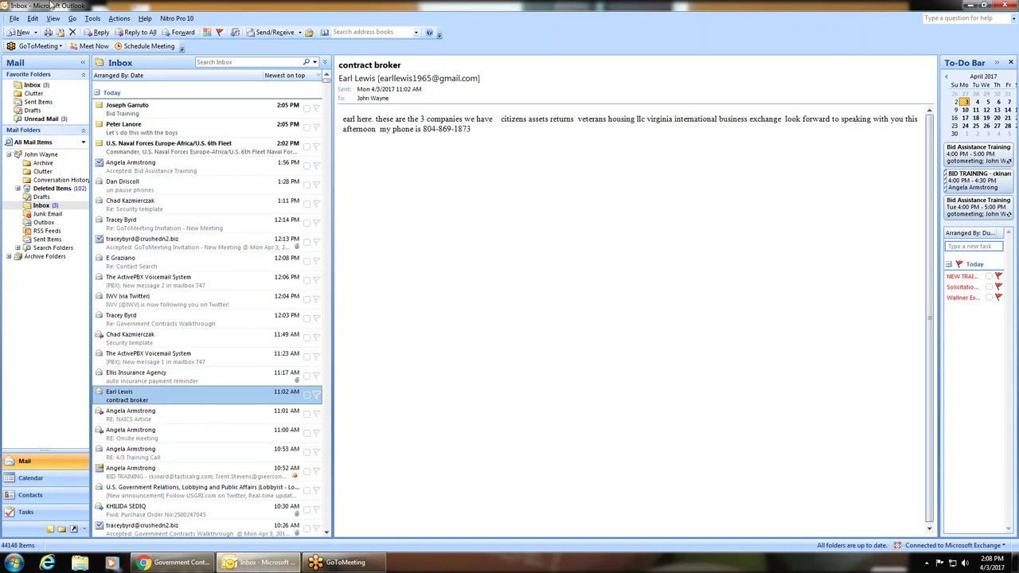
left_click(23, 32)
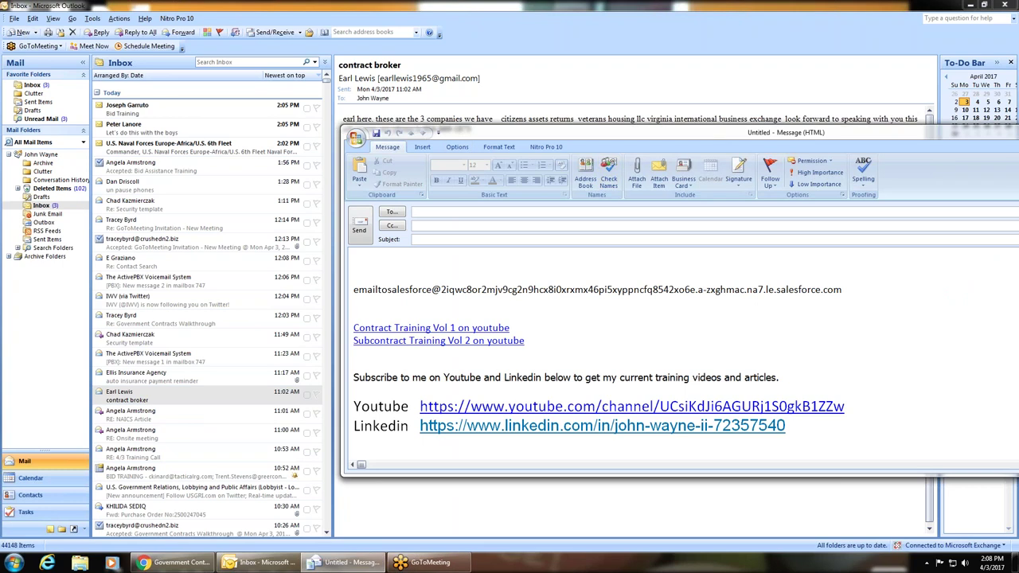
mouse_move(717, 142)
left_mouse_down()
mouse_move(451, 66)
mouse_move(388, 62)
left_mouse_up()
left_click(410, 94)
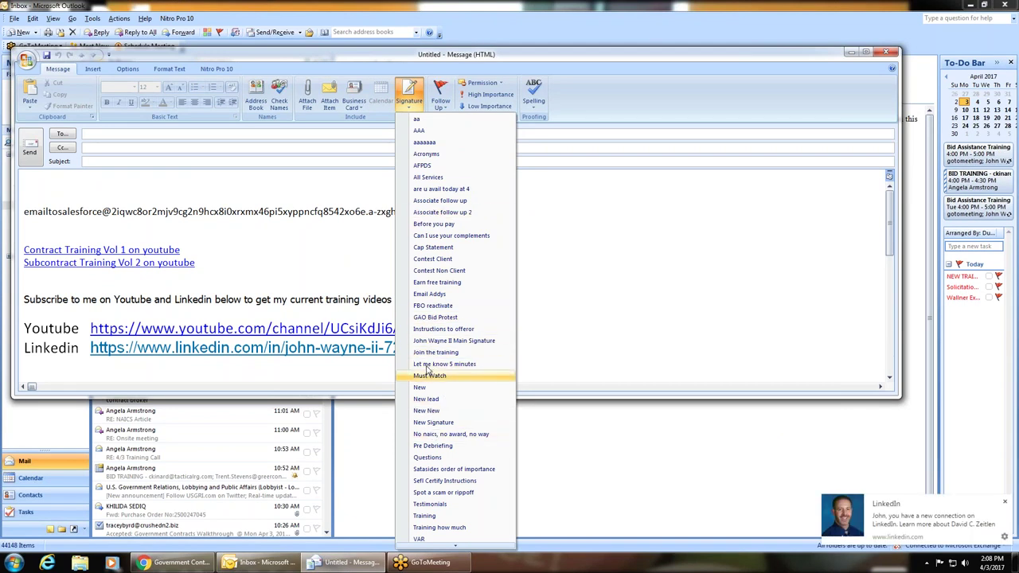
Step: Insert the 'No naics, no award, no way' signature with its LinkedIn article link
left_click(451, 434)
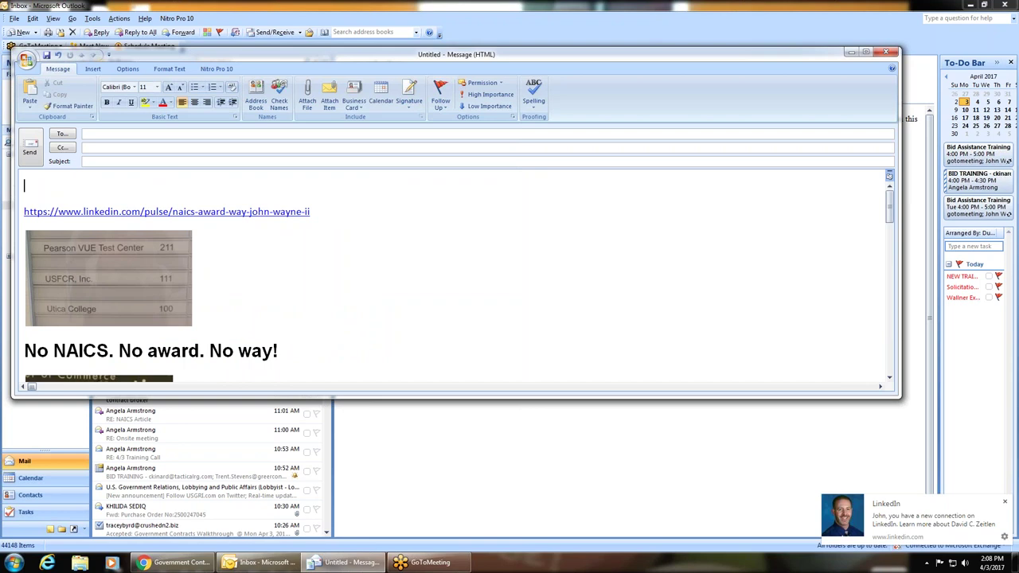
scroll(297, 227, "down", 2)
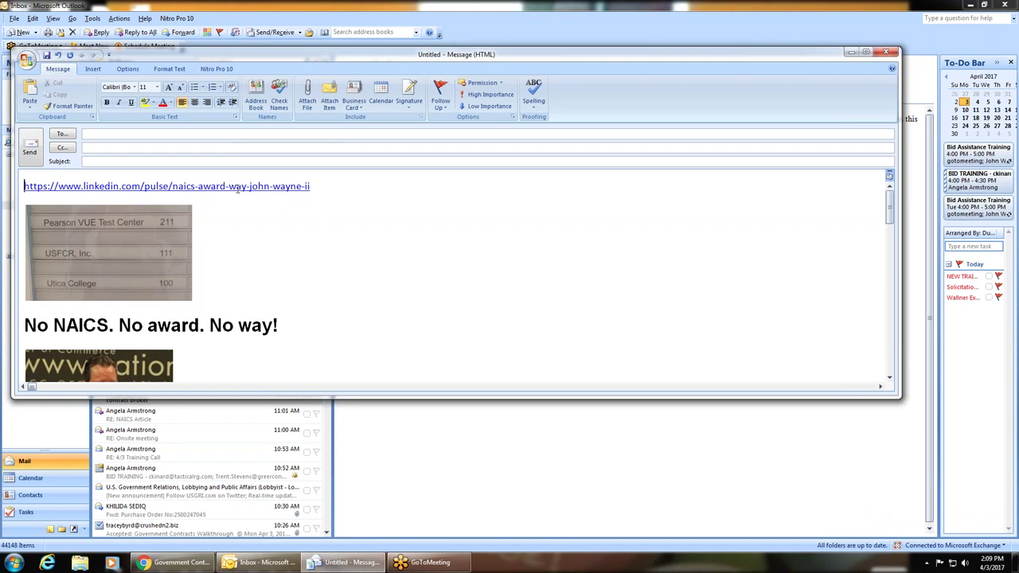
Step: Open the email's LinkedIn 'No NAICS. No award. No way!' article, then its gao.gov decision PDF link
left_click(237, 189, "ctrl")
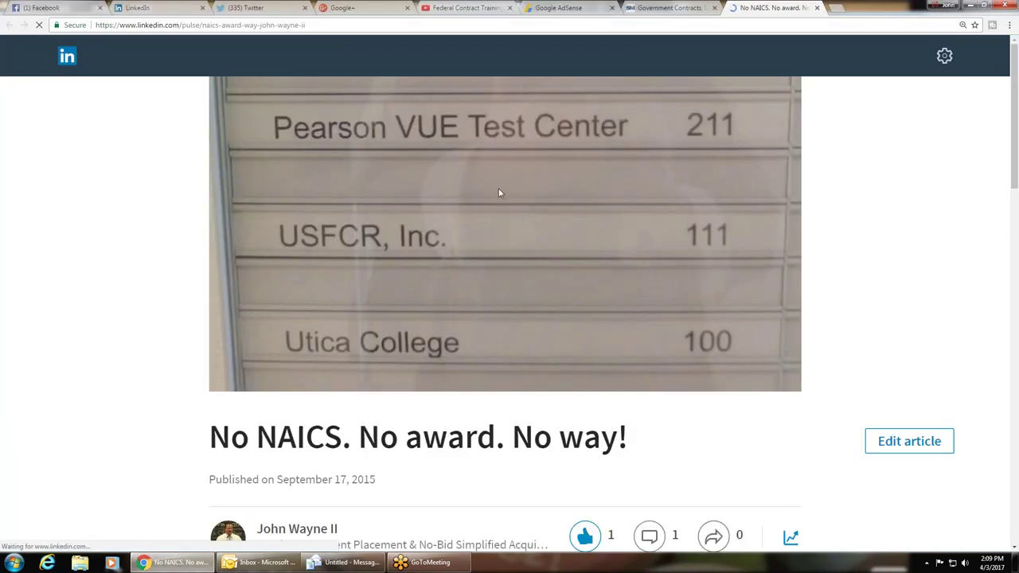
scroll(141, 227, "down", 10)
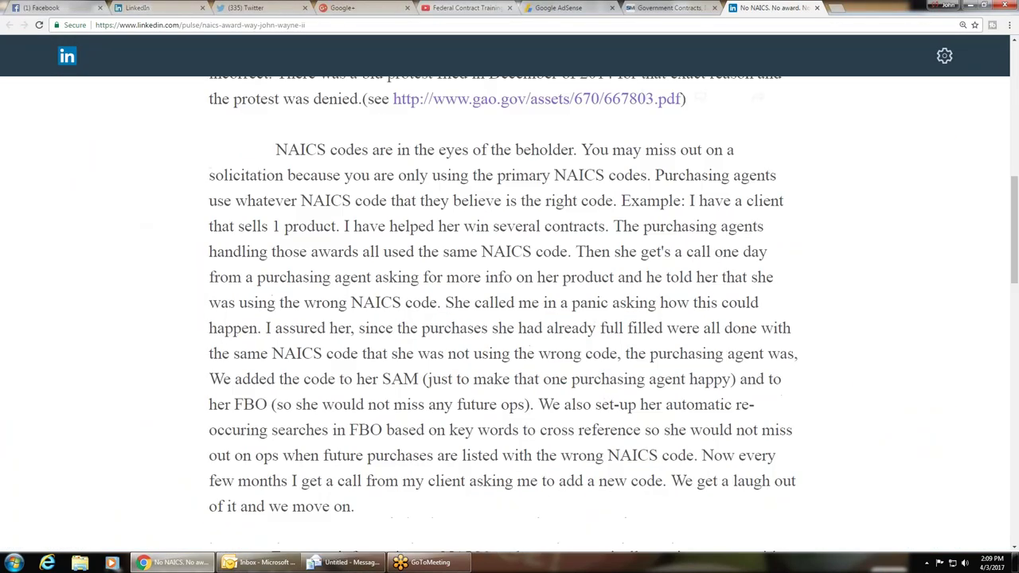
scroll(510, 319, "up", 2)
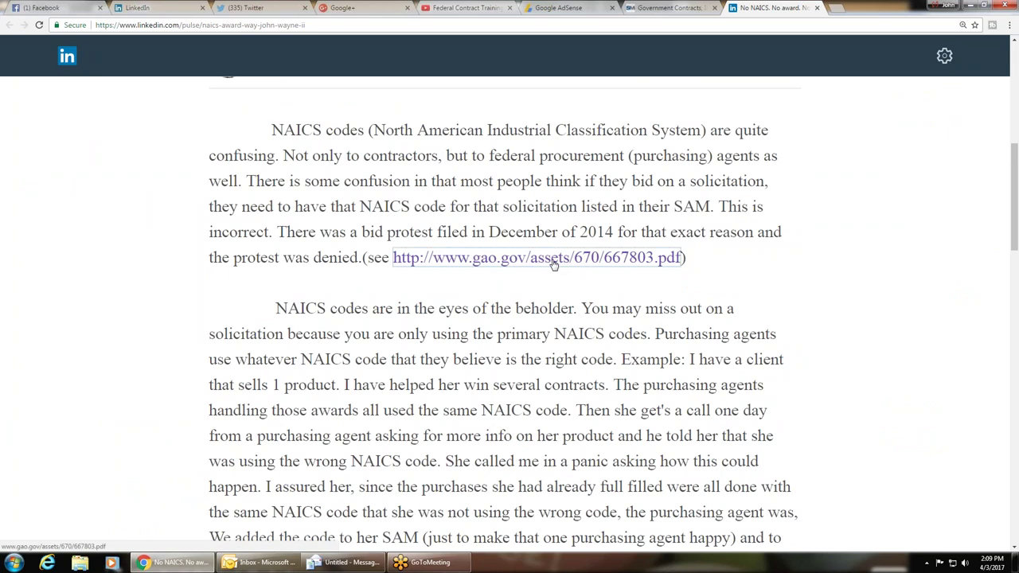
left_click(554, 263)
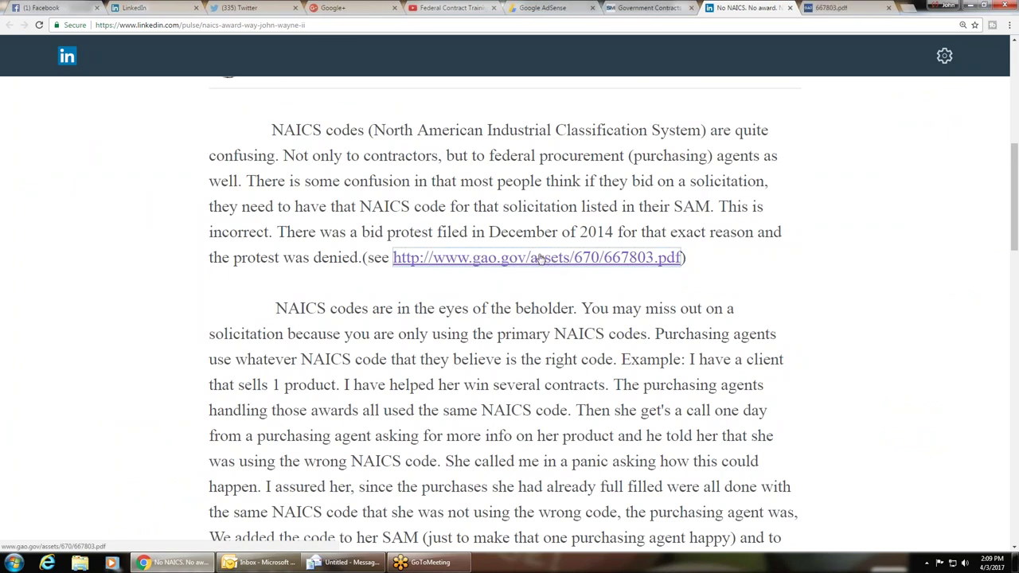
Step: Switch to the 667803.pdf tab showing the December 22, 2014 High Plains Computing decision
left_click(542, 260)
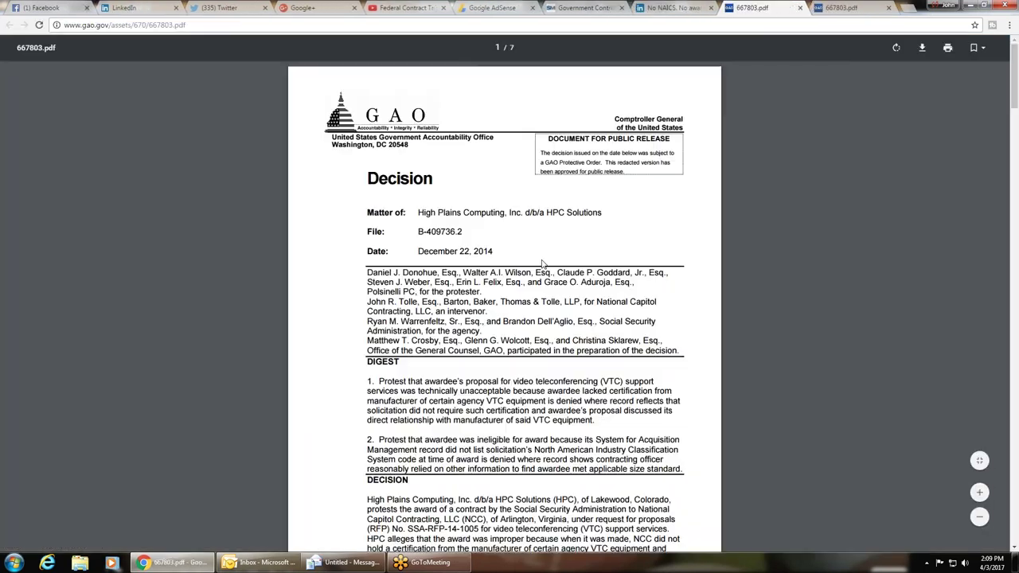